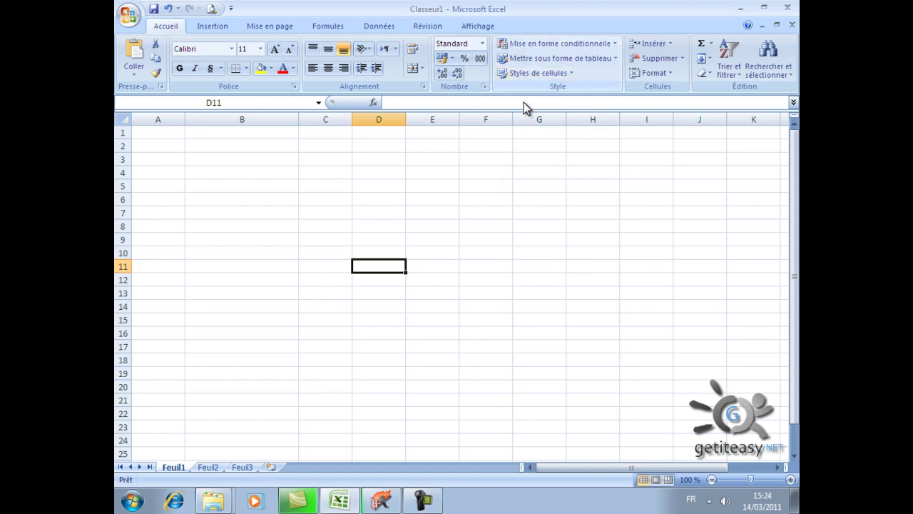
Start a new cell style, Style 1, from Styles de cellules and open its Format de cellule settings.
{"action": "left_click", "coordinate": [471, 185]}
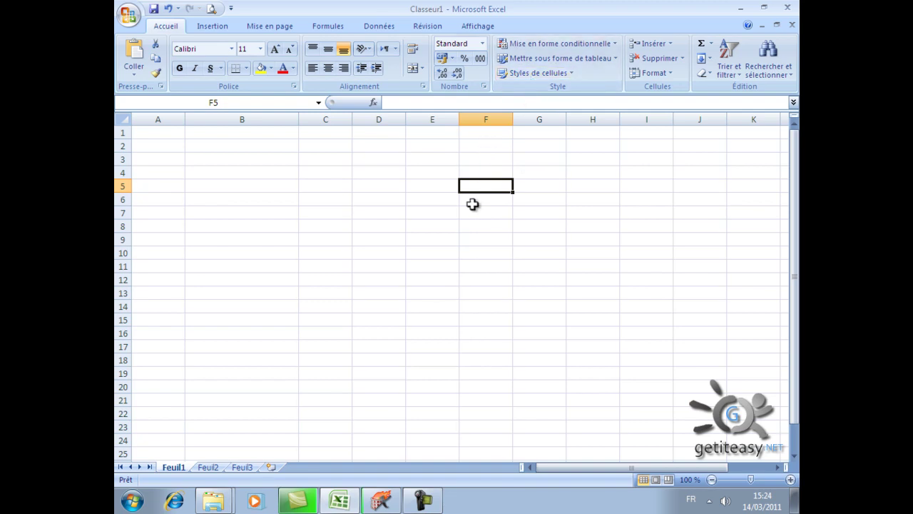
{"action": "left_click", "coordinate": [450, 185]}
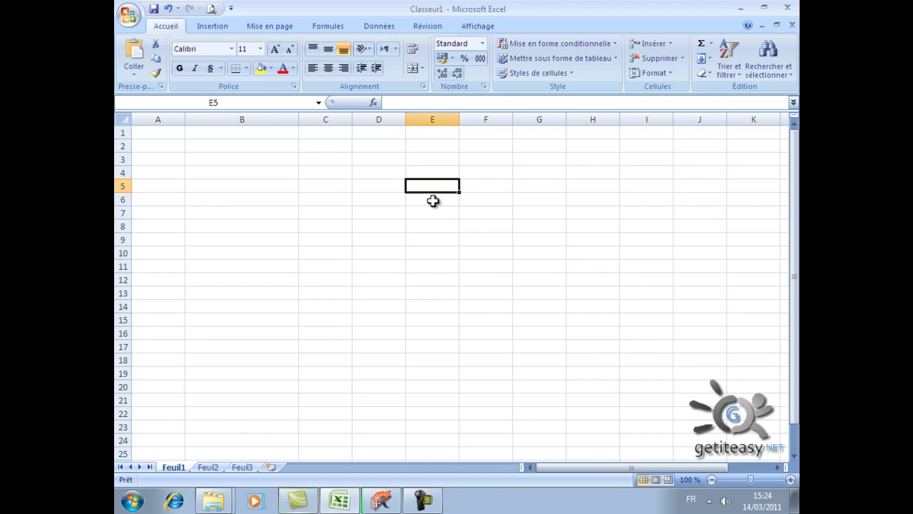
{"action": "left_click", "coordinate": [485, 6]}
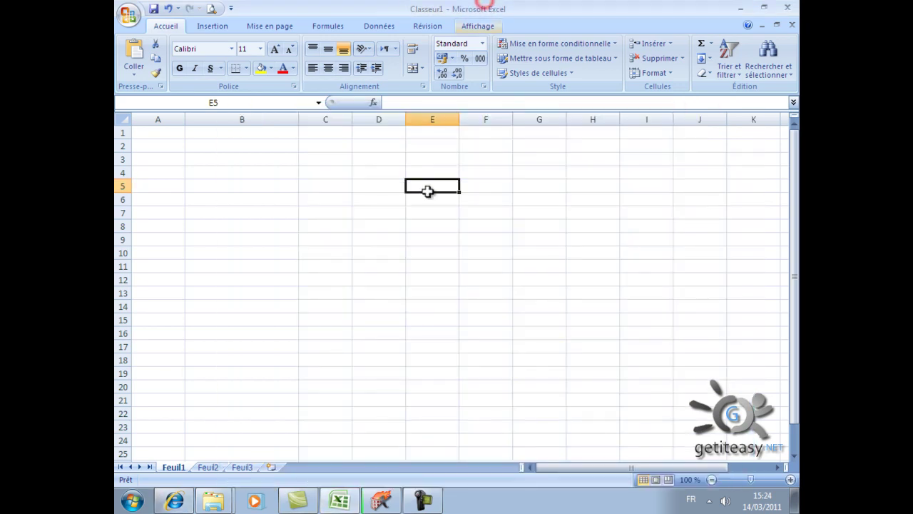
{"action": "left_click", "coordinate": [482, 180]}
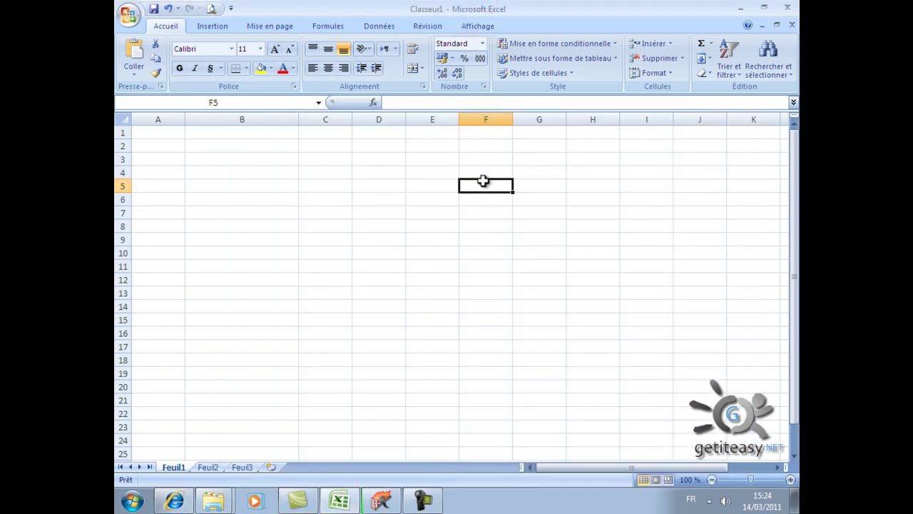
{"action": "left_click", "coordinate": [444, 186]}
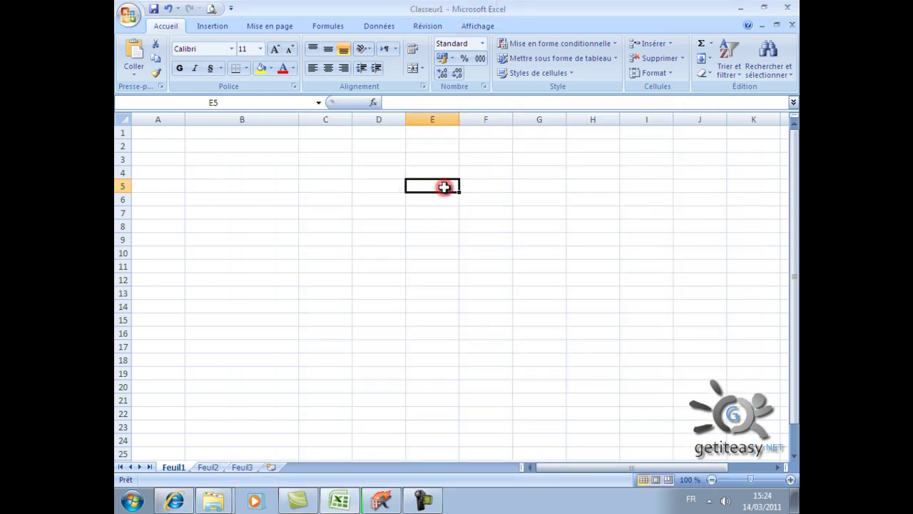
{"action": "left_click", "coordinate": [344, 174]}
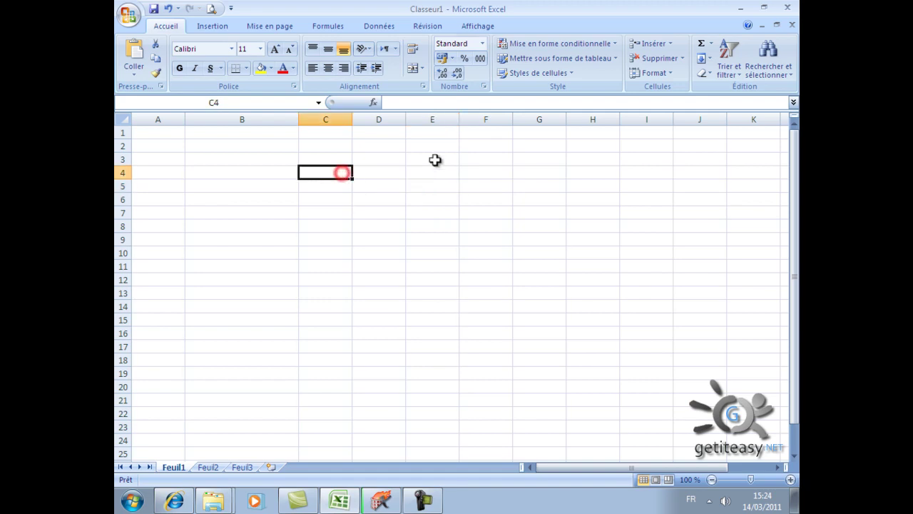
{"action": "left_click", "coordinate": [542, 75]}
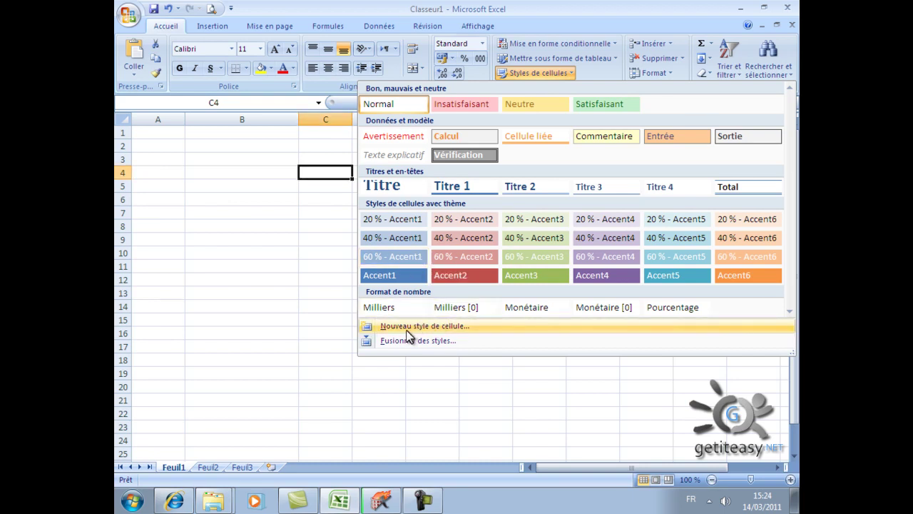
{"action": "left_click", "coordinate": [425, 328]}
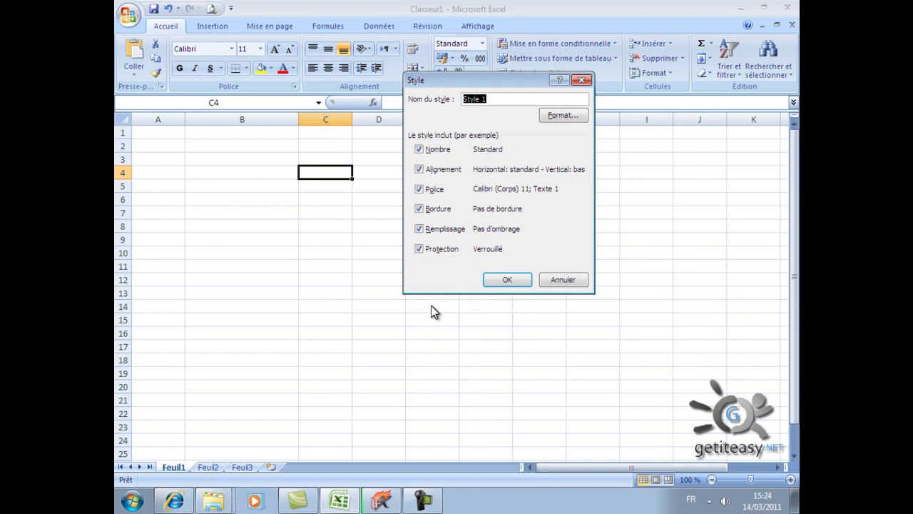
{"action": "left_click", "coordinate": [563, 117]}
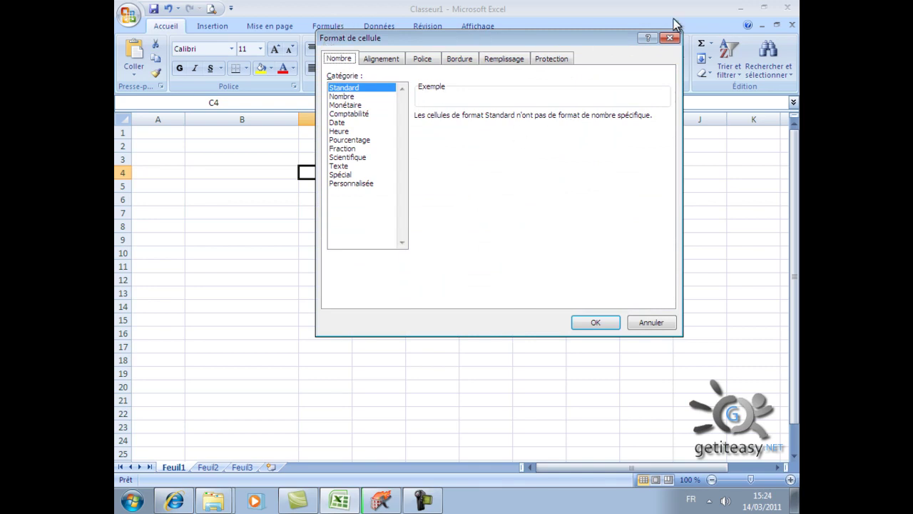
Set the style's font to Cambria, bold italic, size 14, in dark orange.
{"action": "left_click", "coordinate": [423, 60]}
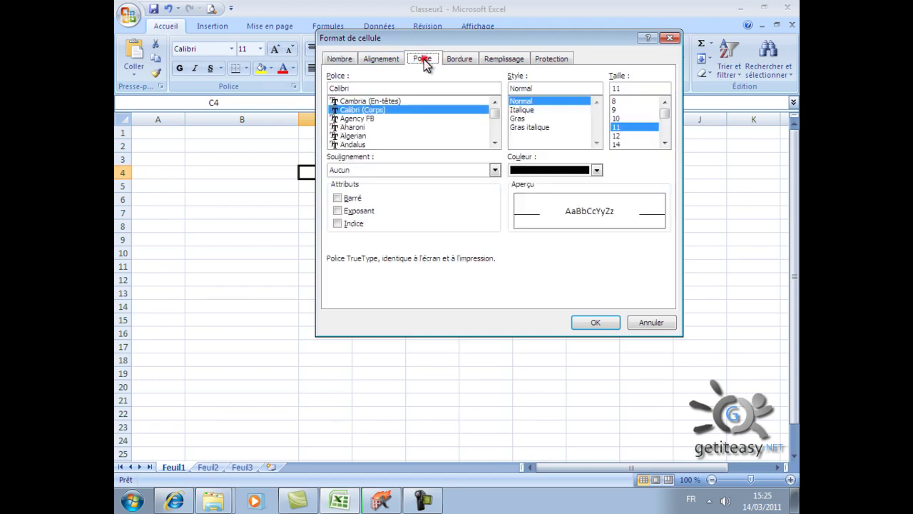
{"action": "left_click", "coordinate": [361, 119]}
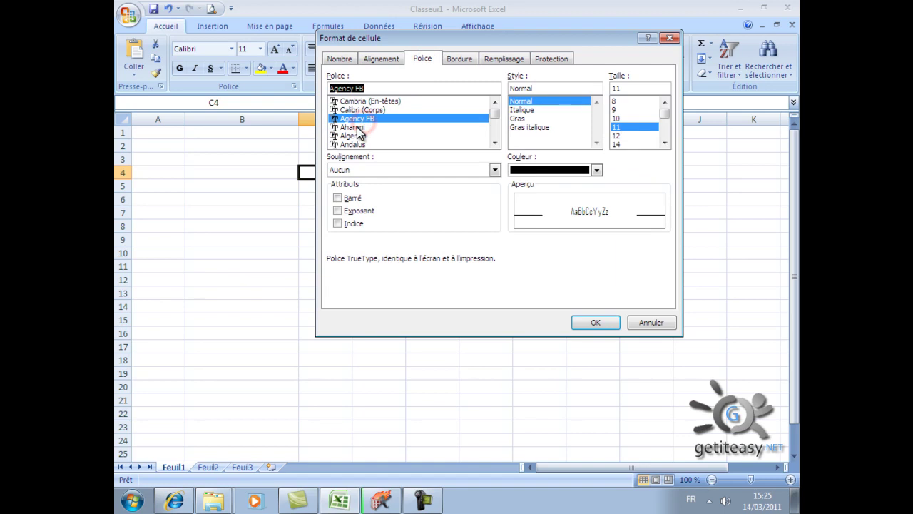
{"action": "left_click", "coordinate": [384, 87]}
{"action": "type", "text": "com"}
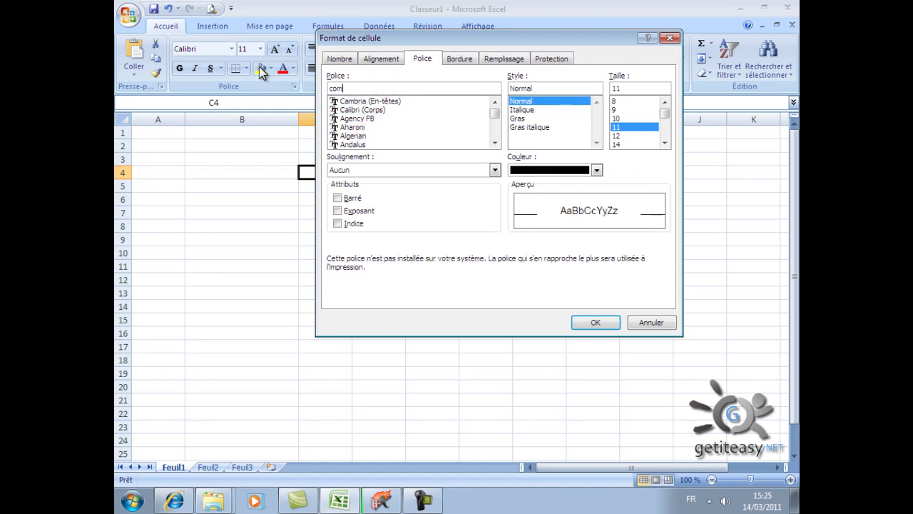
{"action": "key", "text": "Down"}
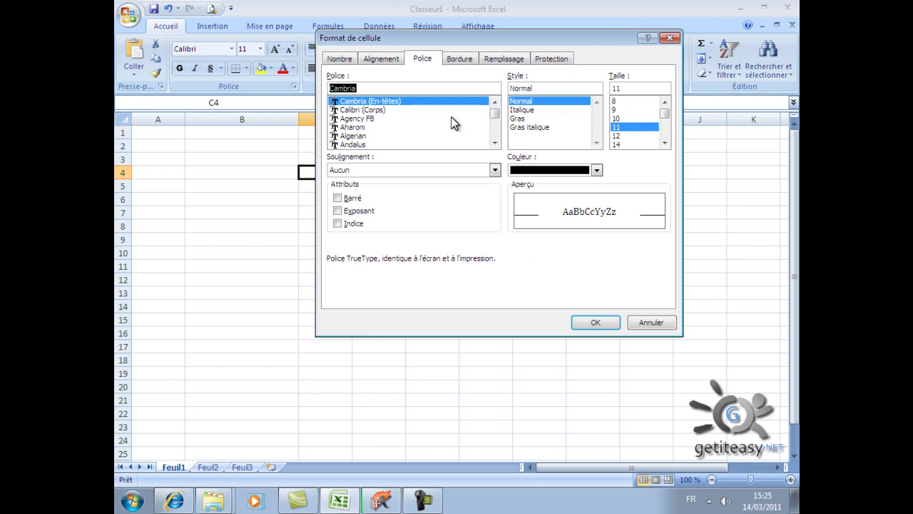
{"action": "left_click", "coordinate": [519, 118]}
{"action": "left_click", "coordinate": [526, 127]}
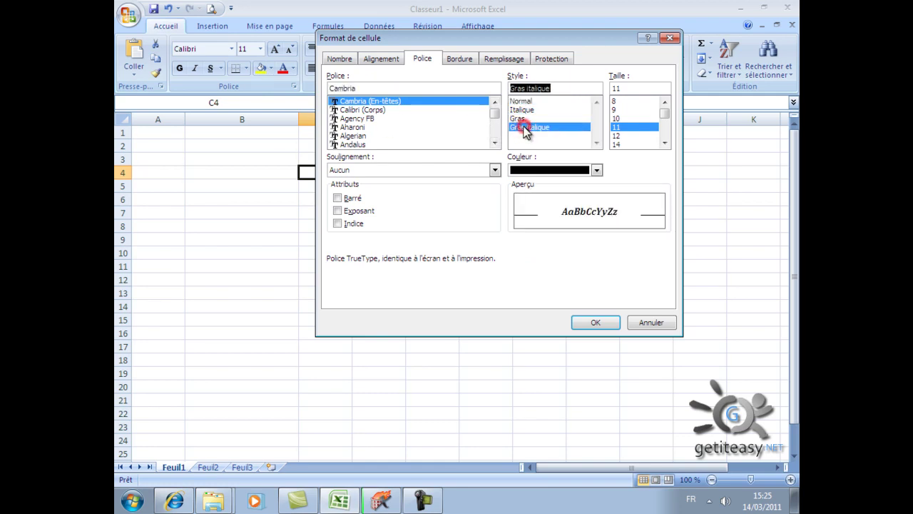
{"action": "left_click", "coordinate": [628, 144]}
{"action": "left_click", "coordinate": [596, 170]}
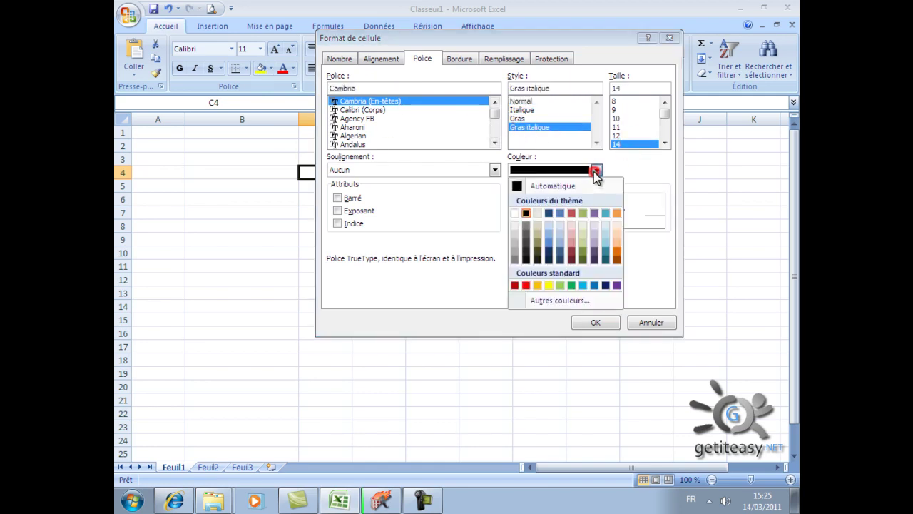
{"action": "left_click", "coordinate": [614, 241]}
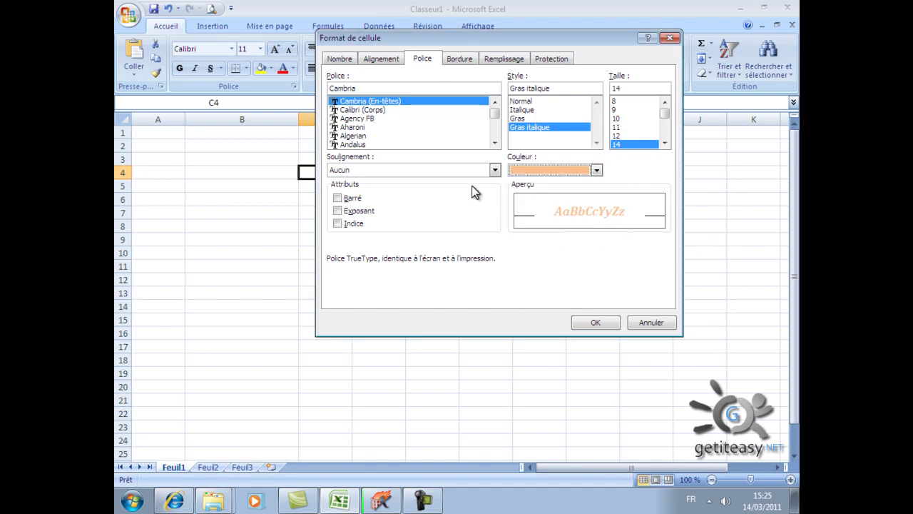
{"action": "left_click", "coordinate": [554, 171]}
{"action": "left_click", "coordinate": [618, 260]}
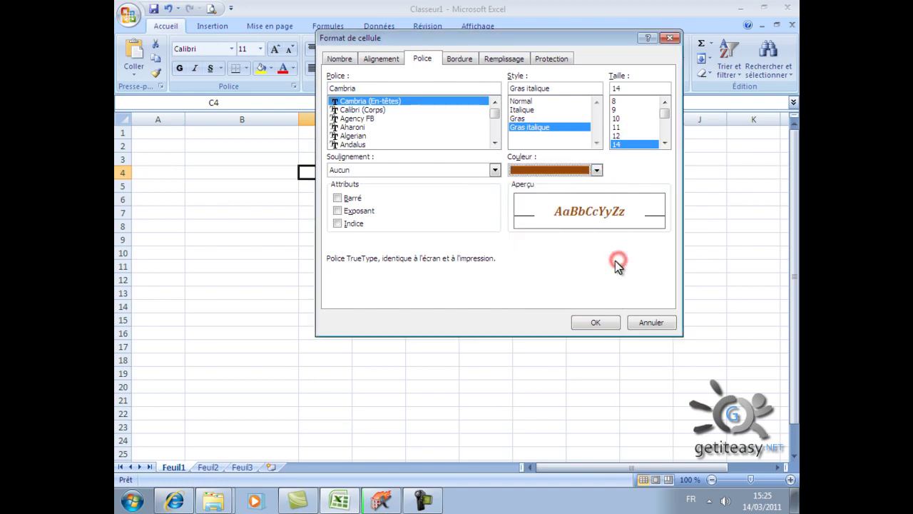
{"action": "left_click", "coordinate": [595, 322]}
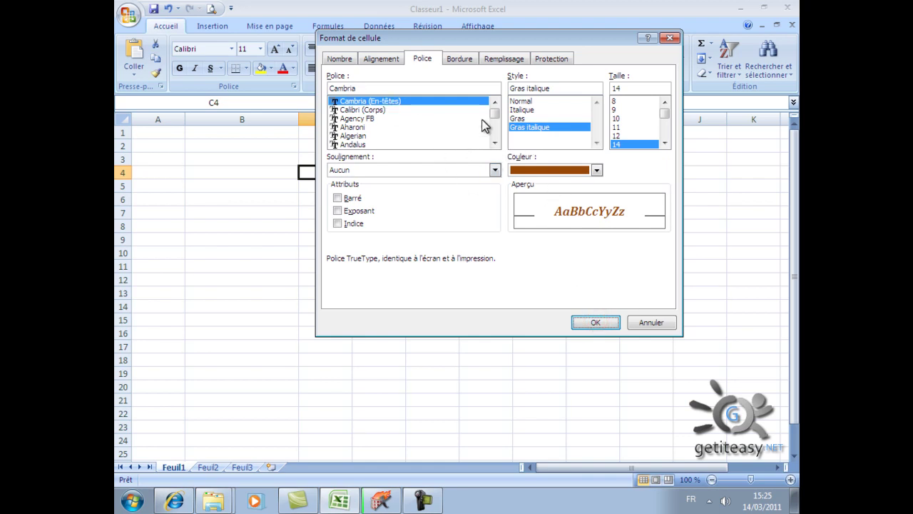
Give the style an orange outline border.
{"action": "left_click", "coordinate": [468, 62]}
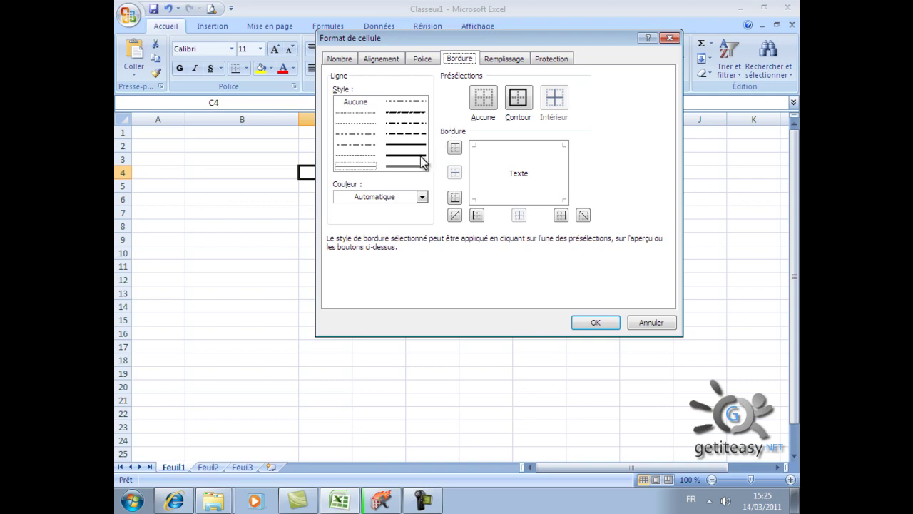
{"action": "left_click", "coordinate": [419, 197]}
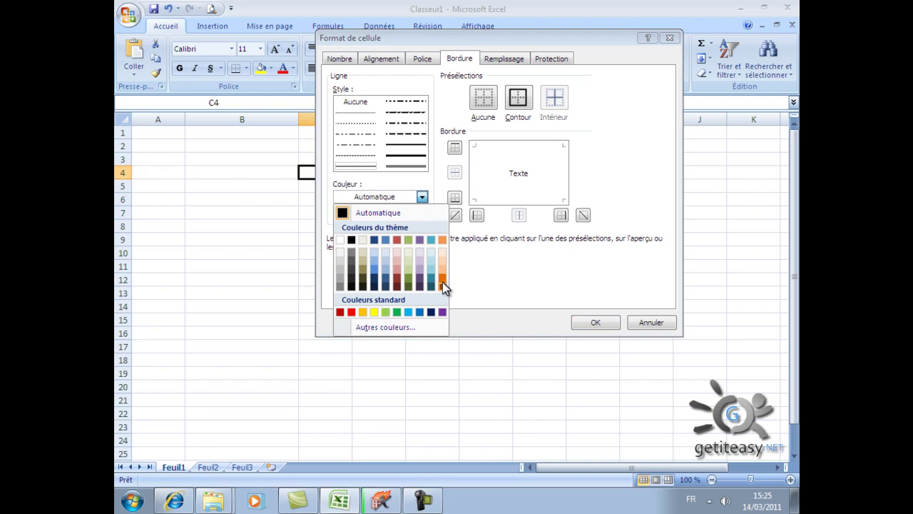
{"action": "left_click", "coordinate": [443, 281]}
{"action": "left_click", "coordinate": [518, 98]}
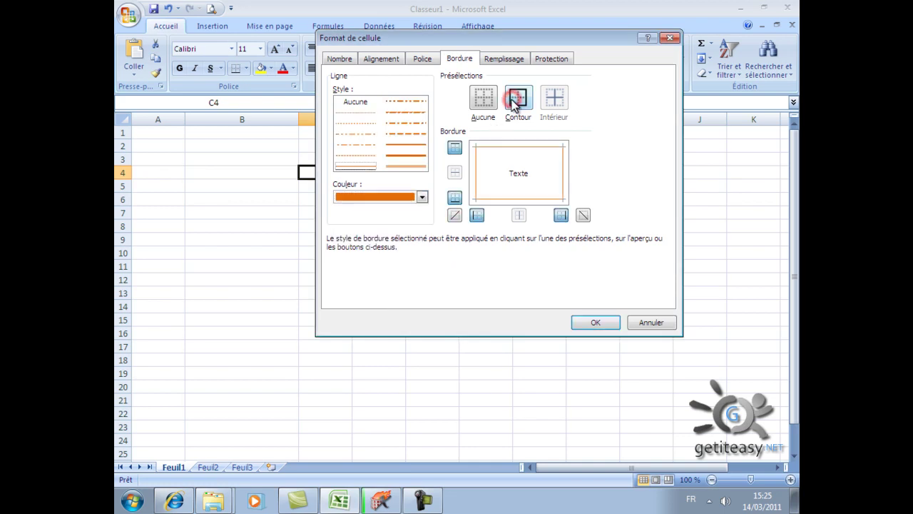
{"action": "left_click", "coordinate": [508, 58]}
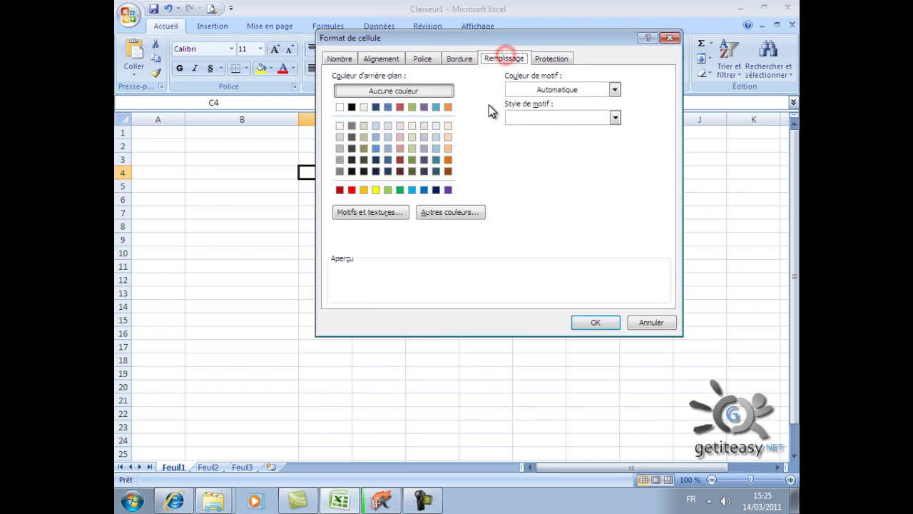
Choose the light peach background fill and confirm it with OK.
{"action": "left_click", "coordinate": [448, 126]}
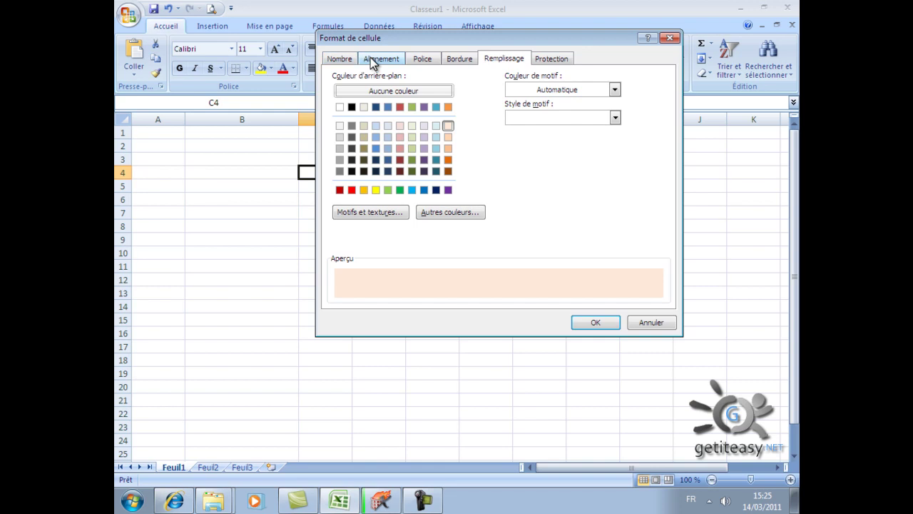
{"action": "left_click", "coordinate": [595, 324]}
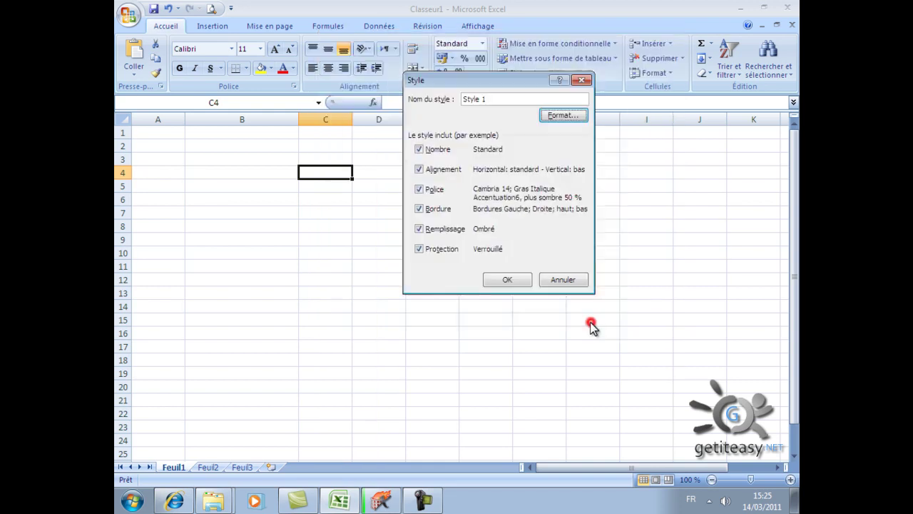
{"action": "left_click", "coordinate": [509, 98]}
{"action": "type", "text": "www."}
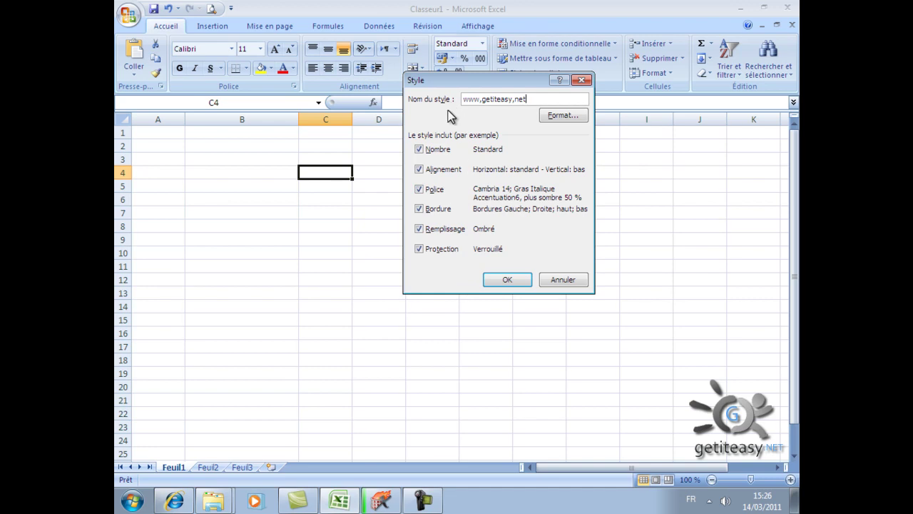
{"action": "left_click", "coordinate": [507, 282]}
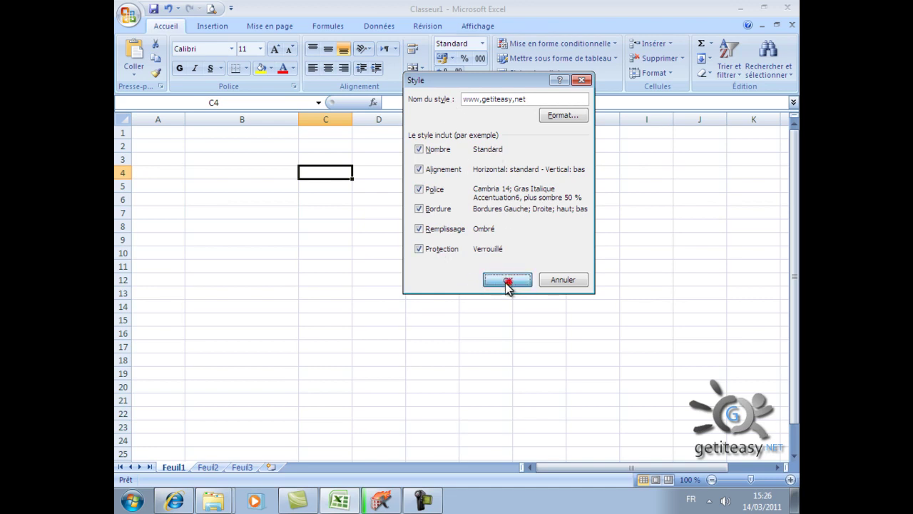
{"action": "left_click", "coordinate": [470, 159]}
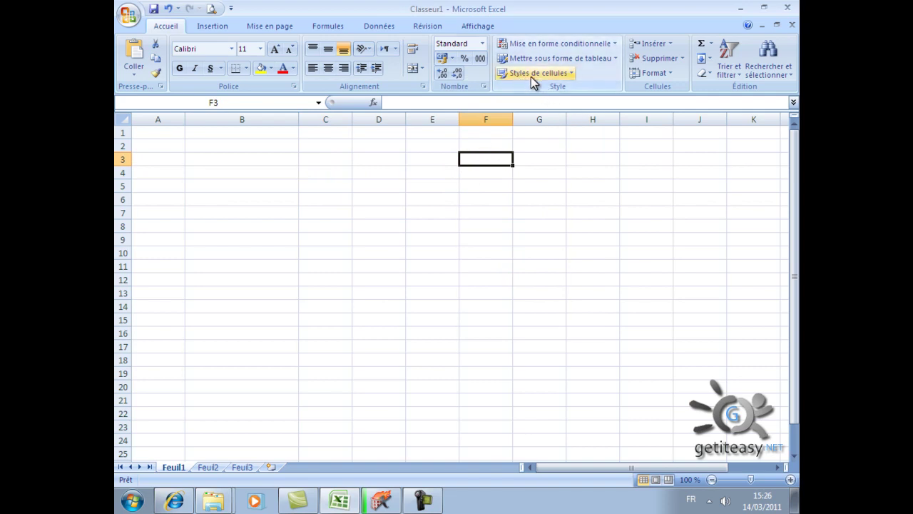
{"action": "left_click", "coordinate": [535, 72]}
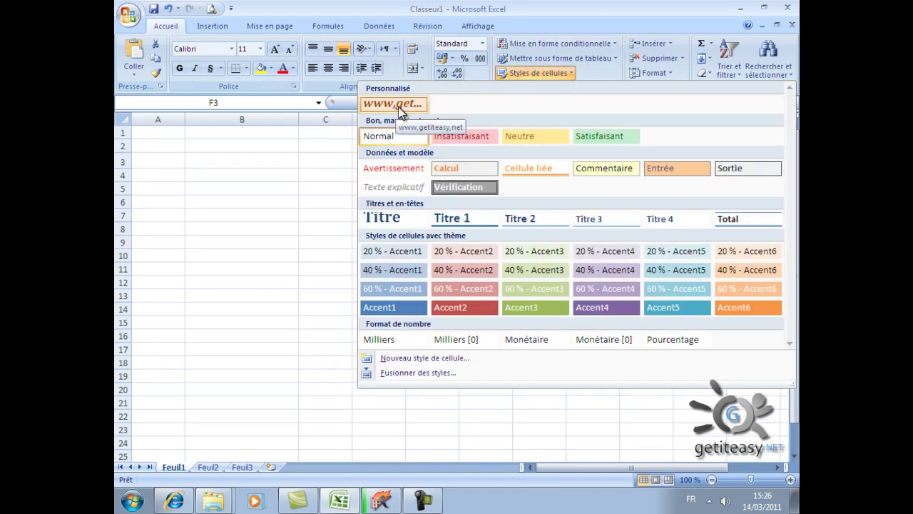
{"action": "left_click", "coordinate": [296, 154]}
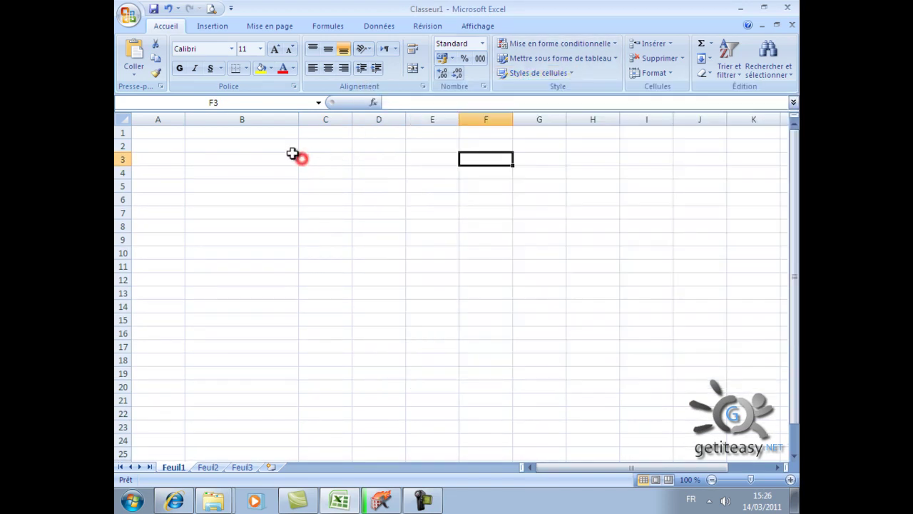
{"action": "left_click", "coordinate": [228, 147]}
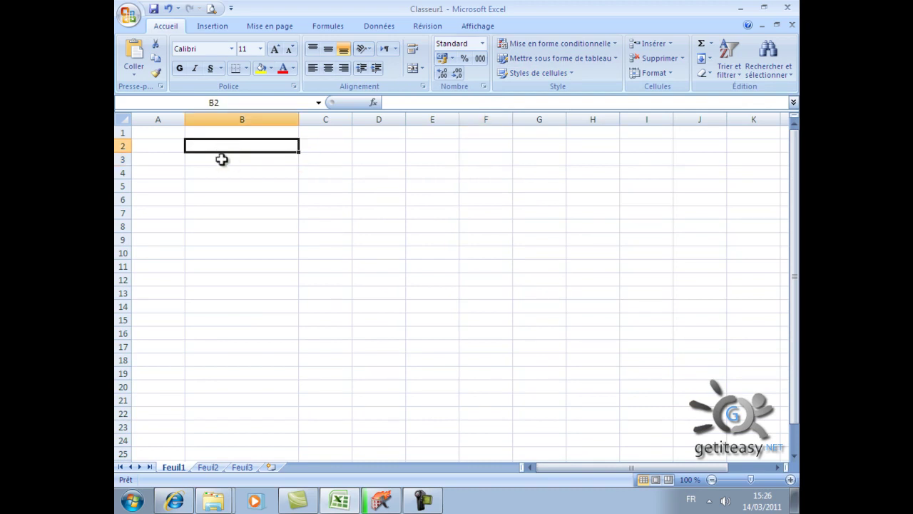
{"action": "left_click", "coordinate": [515, 76]}
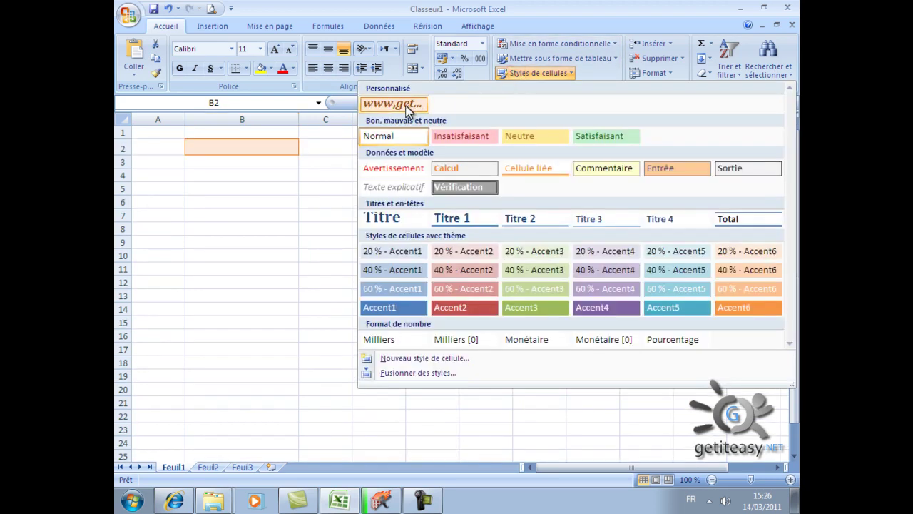
{"action": "left_click", "coordinate": [427, 103]}
{"action": "left_click", "coordinate": [335, 149]}
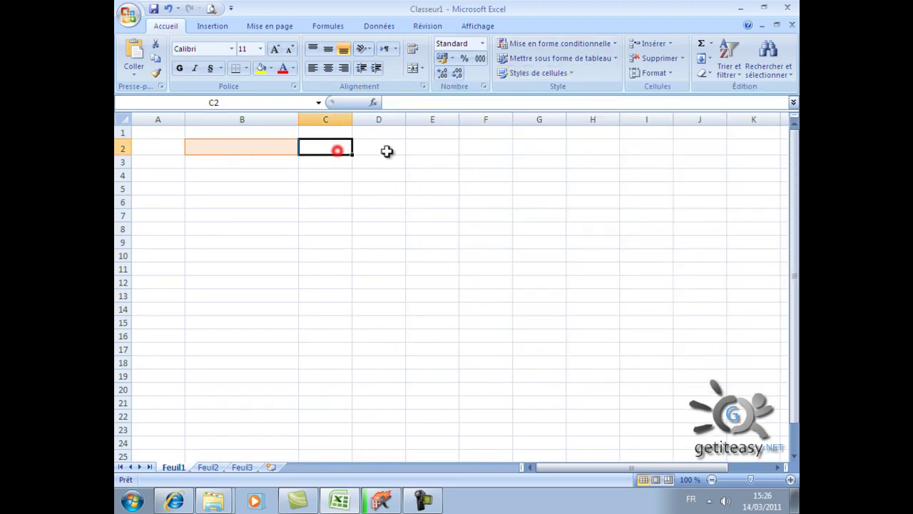
{"action": "left_click_drag", "start_coordinate": [434, 161], "coordinate": [408, 174]}
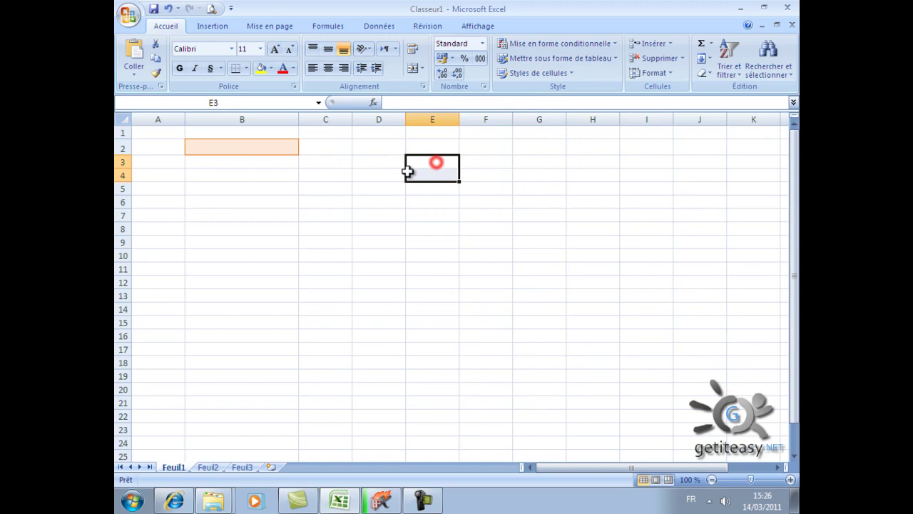
{"action": "left_click", "coordinate": [256, 147]}
{"action": "left_click", "coordinate": [251, 200]}
{"action": "left_click", "coordinate": [237, 149]}
Enter the text getiteasy,net in cell B2.
{"action": "double_click", "coordinate": [224, 142]}
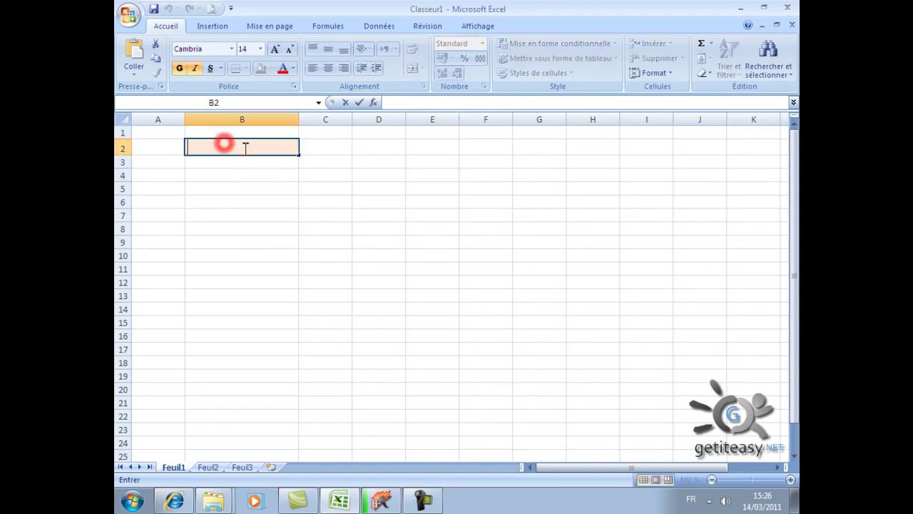
{"action": "type", "text": "ge"}
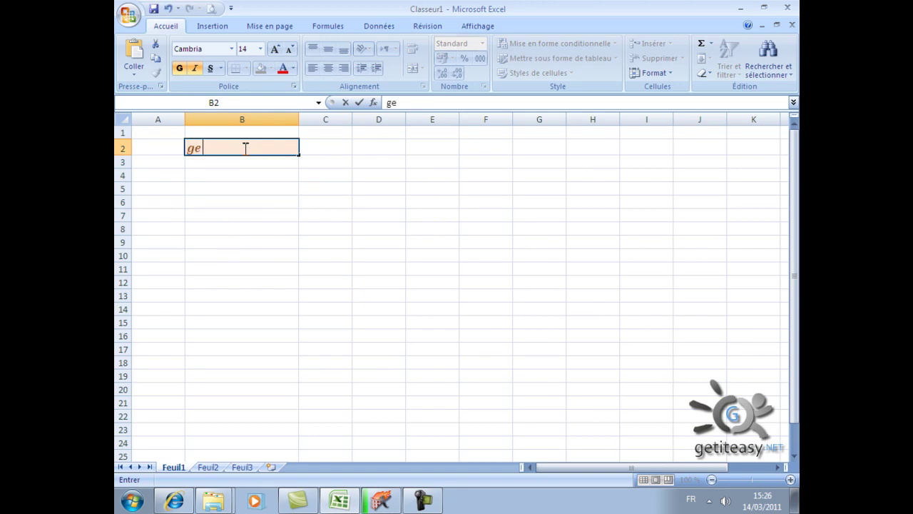
{"action": "type", "text": "titsa"}
{"action": "key", "text": "BackSpace"}
{"action": "key", "text": "BackSpace"}
{"action": "type", "text": "easy,net"}
{"action": "left_click", "coordinate": [286, 213]}
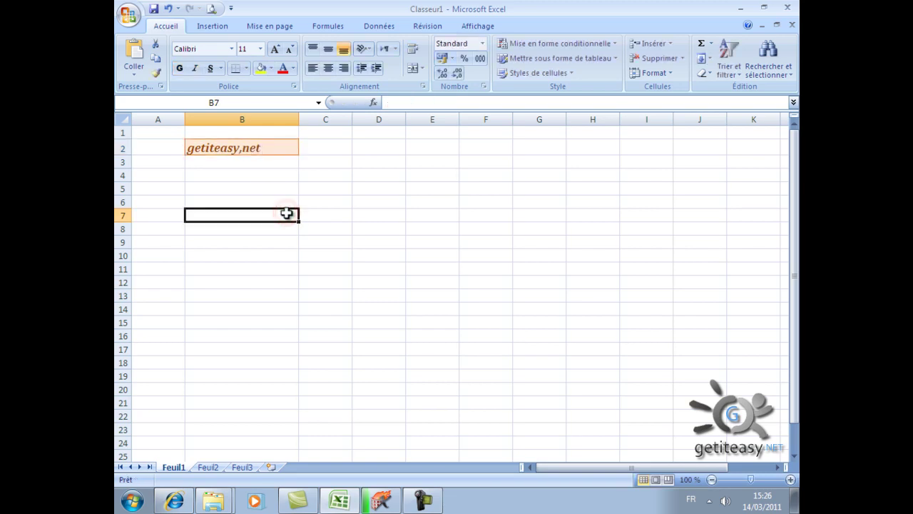
{"action": "left_click", "coordinate": [549, 74]}
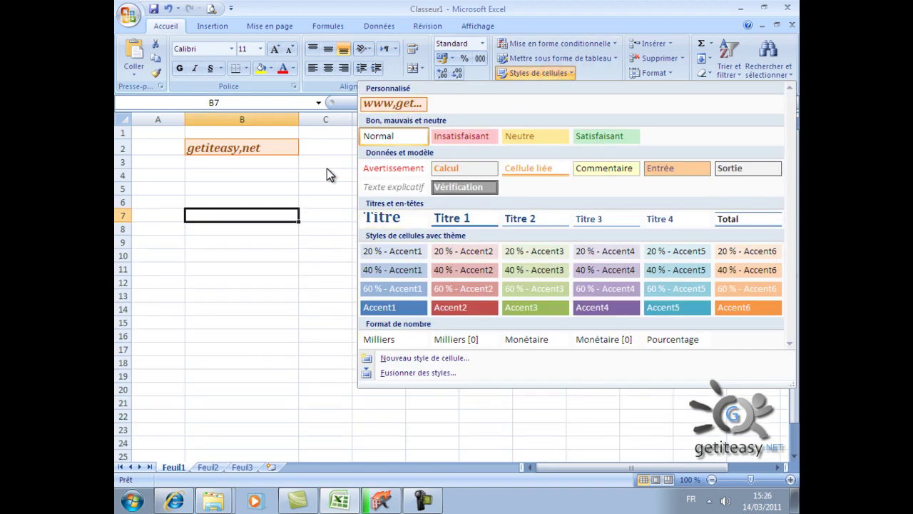
{"action": "left_click", "coordinate": [296, 213]}
{"action": "left_click", "coordinate": [321, 253]}
{"action": "left_click_drag", "start_coordinate": [283, 202], "coordinate": [483, 350]}
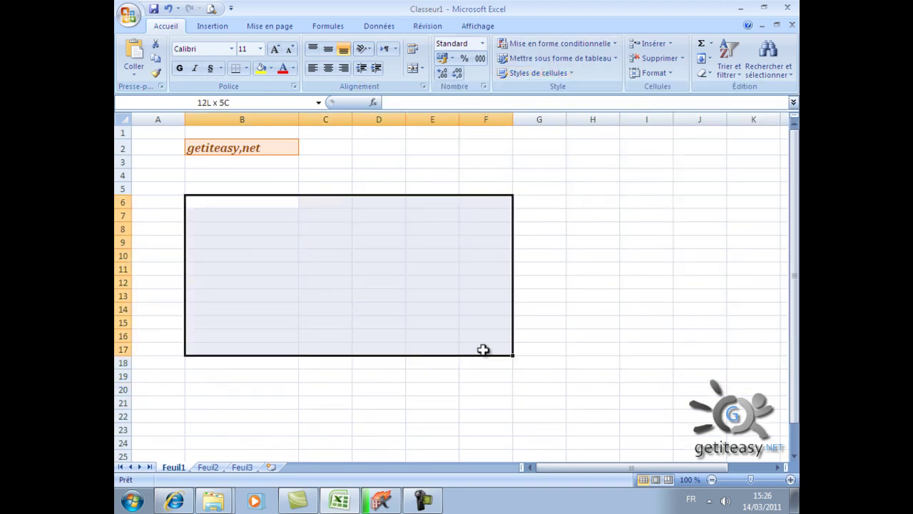
{"action": "left_click", "coordinate": [544, 74]}
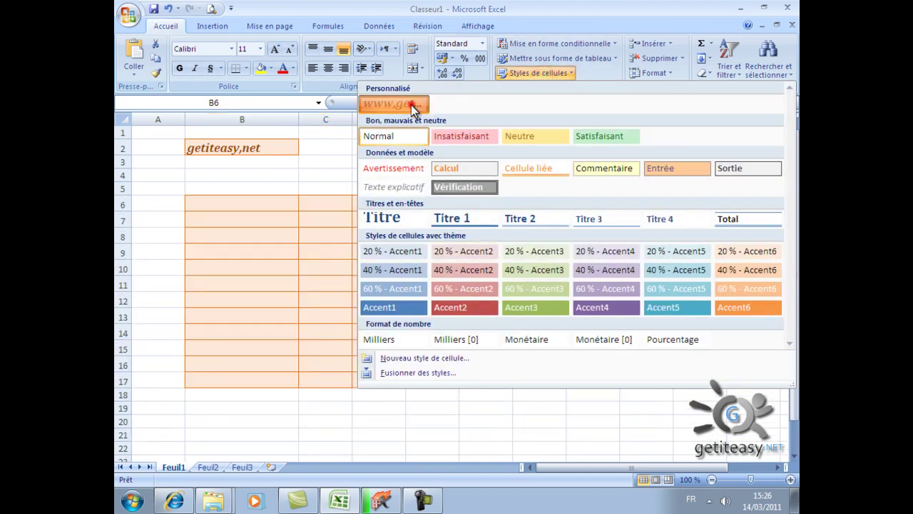
{"action": "left_click", "coordinate": [411, 105]}
{"action": "left_click", "coordinate": [550, 216]}
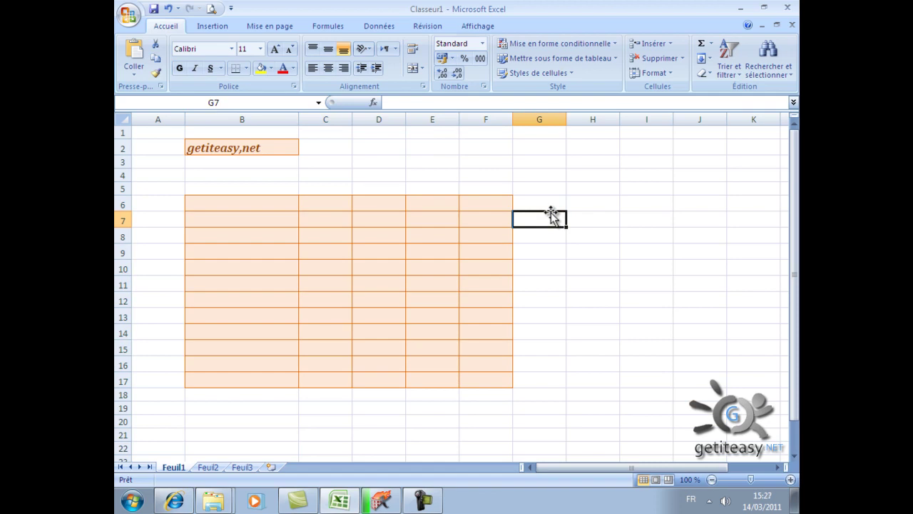
{"action": "left_click", "coordinate": [264, 162]}
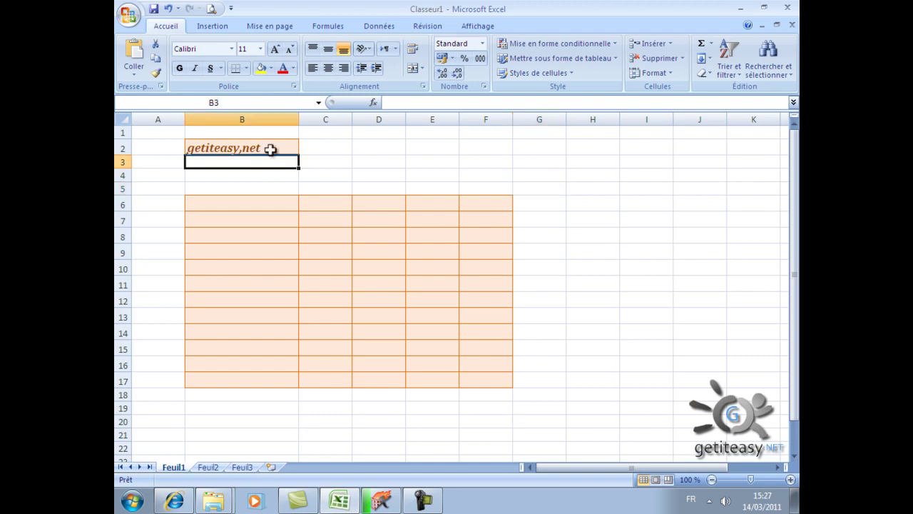
{"action": "left_click", "coordinate": [267, 149]}
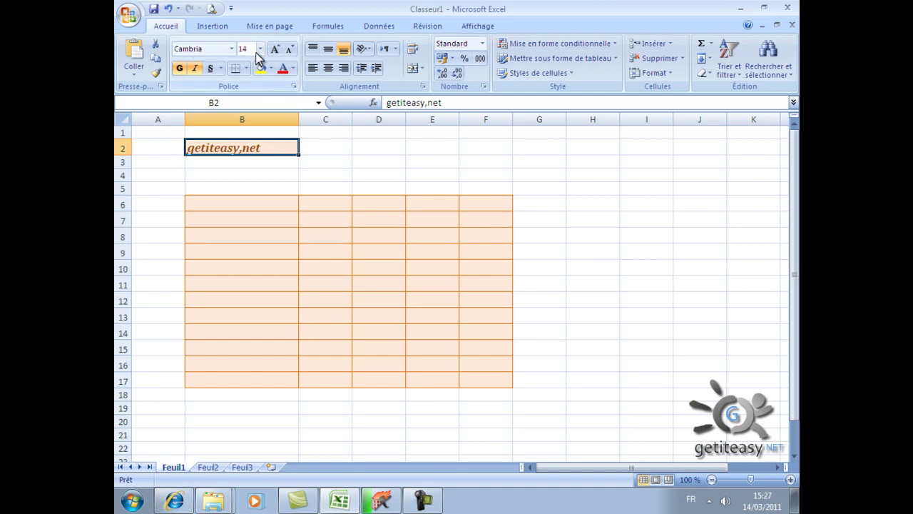
{"action": "left_click", "coordinate": [324, 139]}
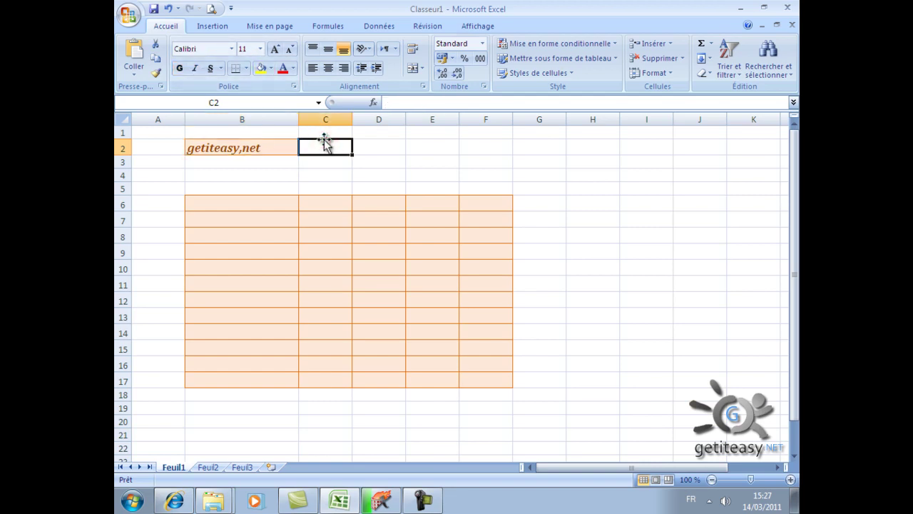
{"action": "left_click", "coordinate": [381, 143]}
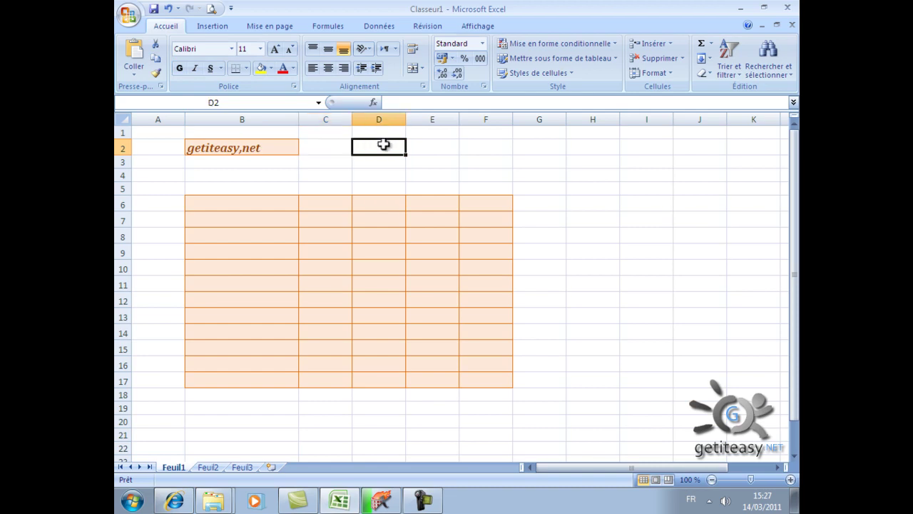